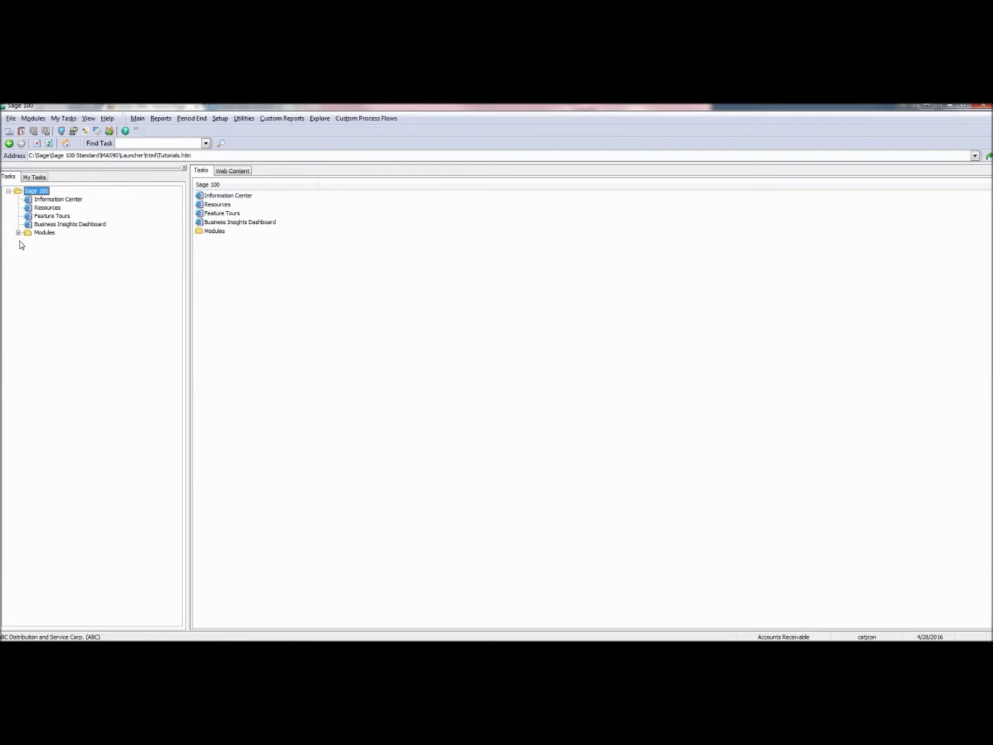
- Launch Cash Receipts Entry from Accounts Receivable > Main in the Modules tree
click(18, 233)
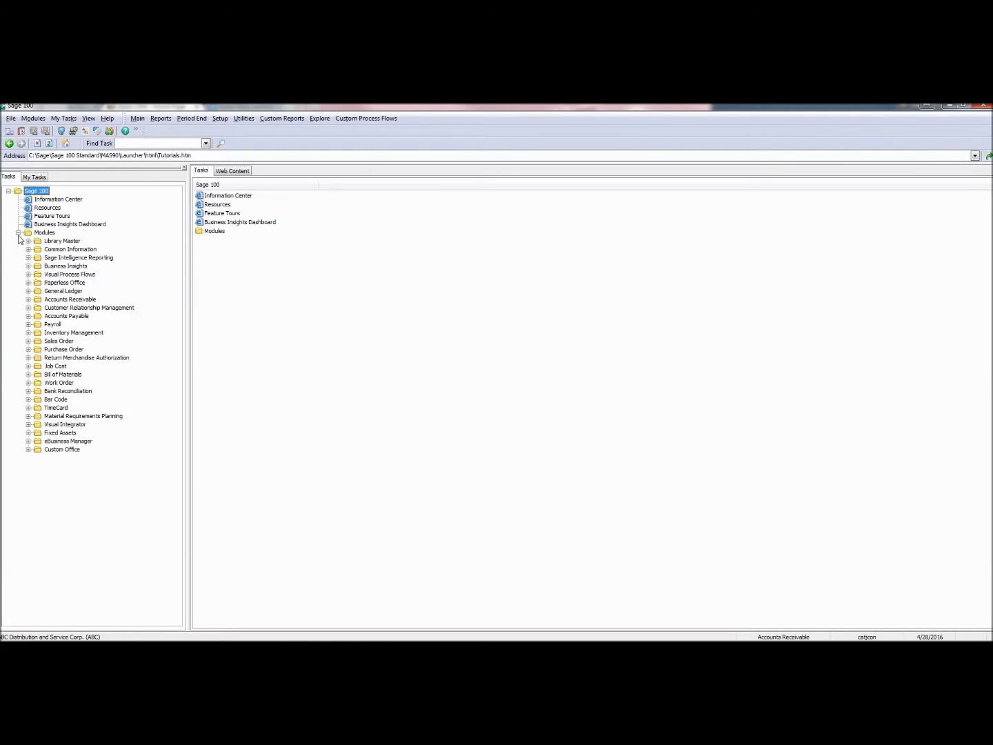
click(28, 299)
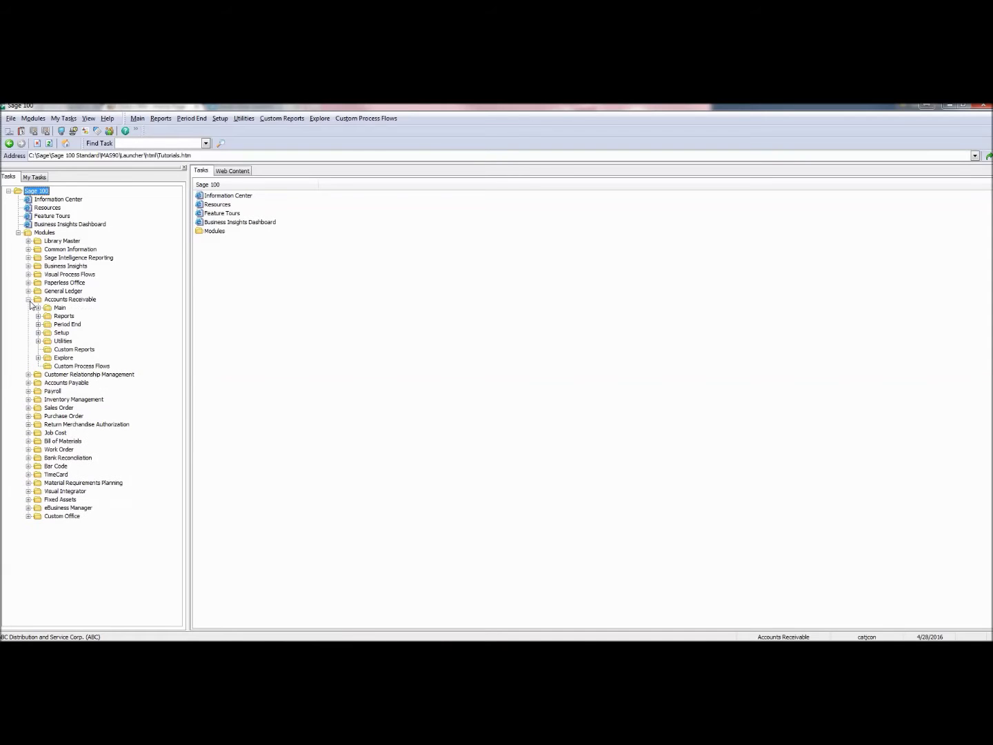
click(38, 308)
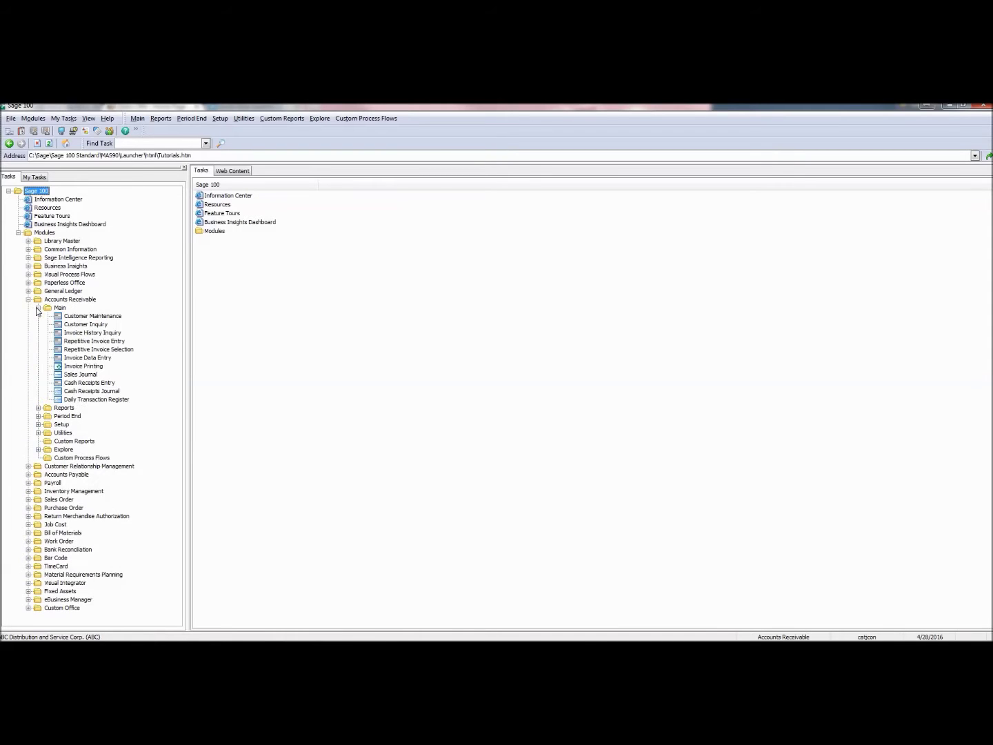
click(68, 384)
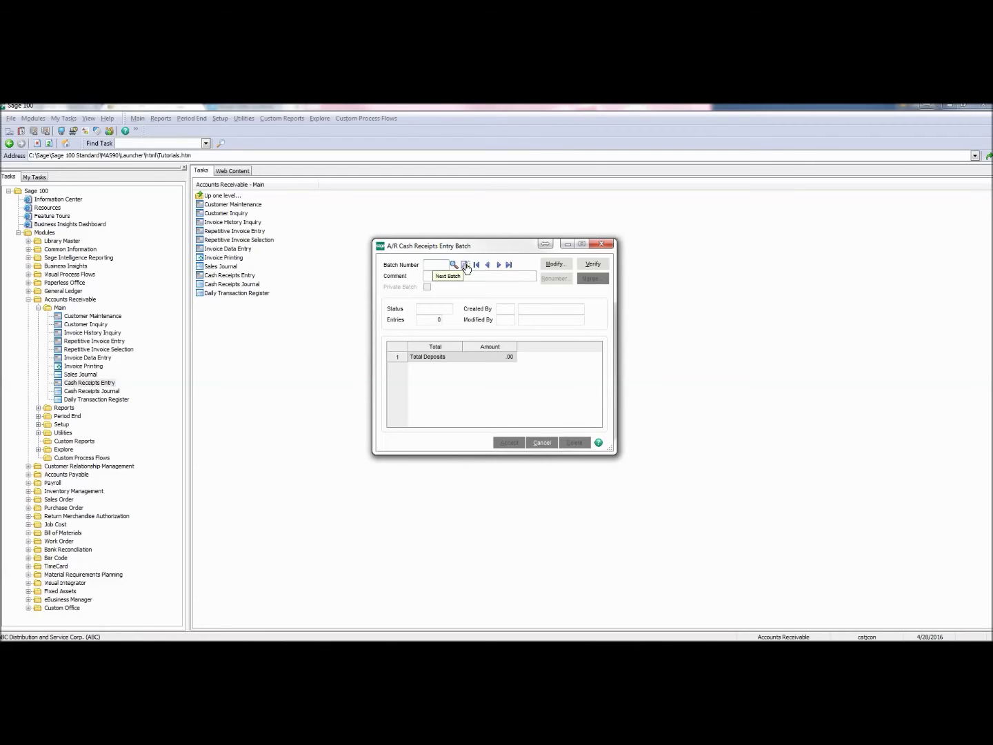
- Create the next batch, 00032, and accept it to reach the deposit details
click(465, 265)
click(496, 443)
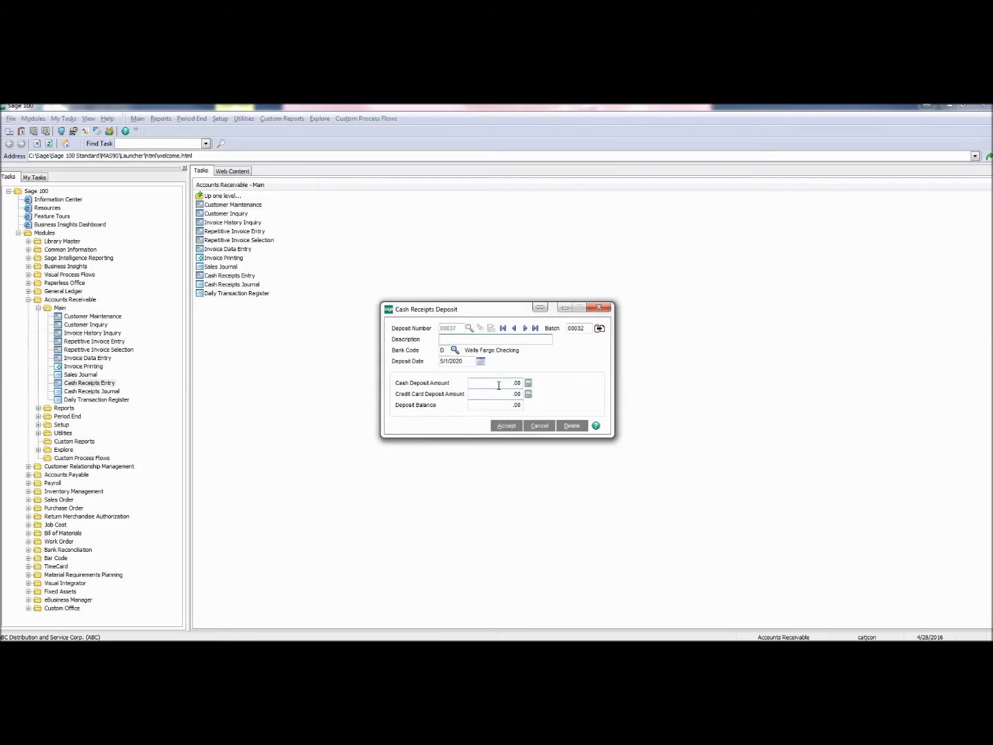
- Enter a 25.00 cash deposit amount for deposit 00037 and accept it
click(499, 384)
text(25)
click(507, 426)
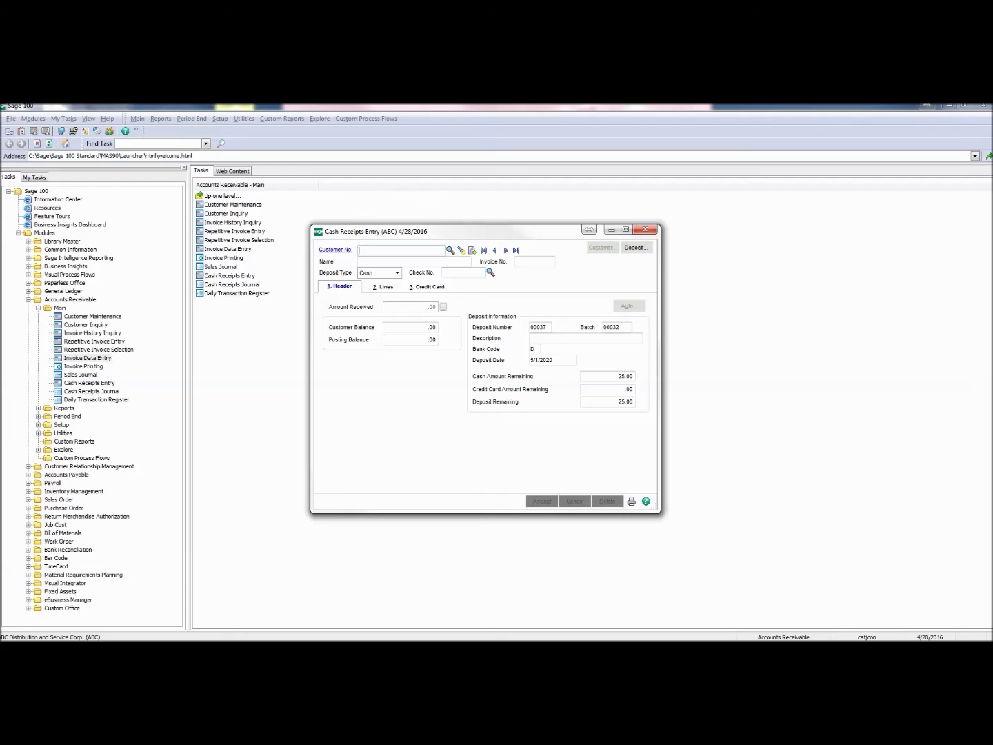
- Select customer 01-ABF American Business Futures, check 23569, with 25.00 amount received
click(450, 251)
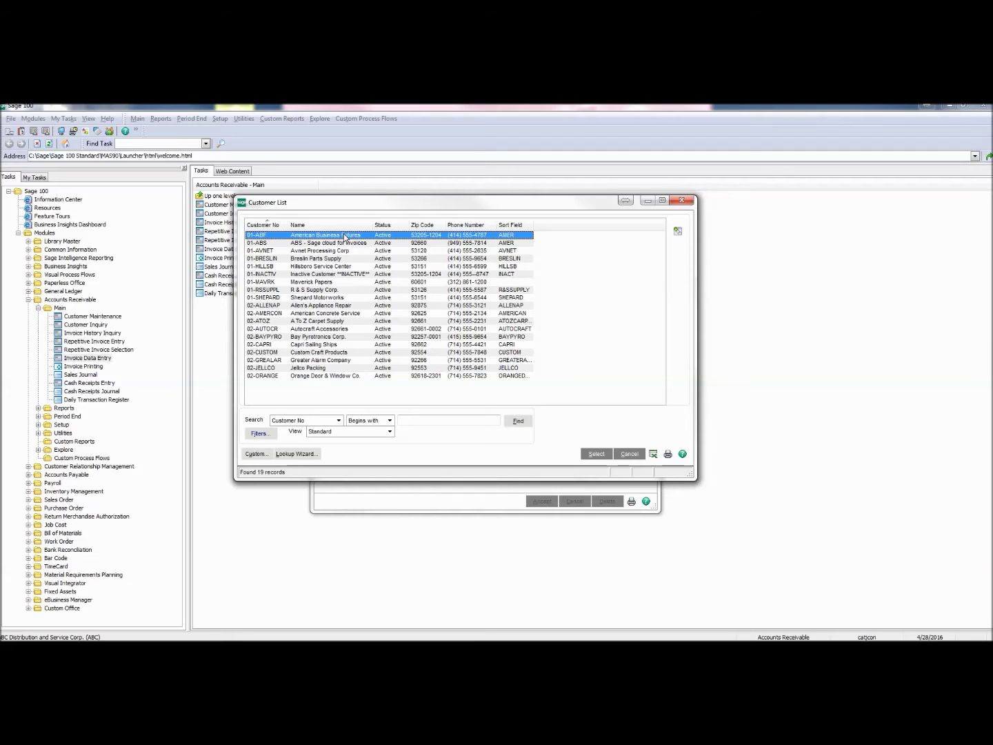
click(602, 456)
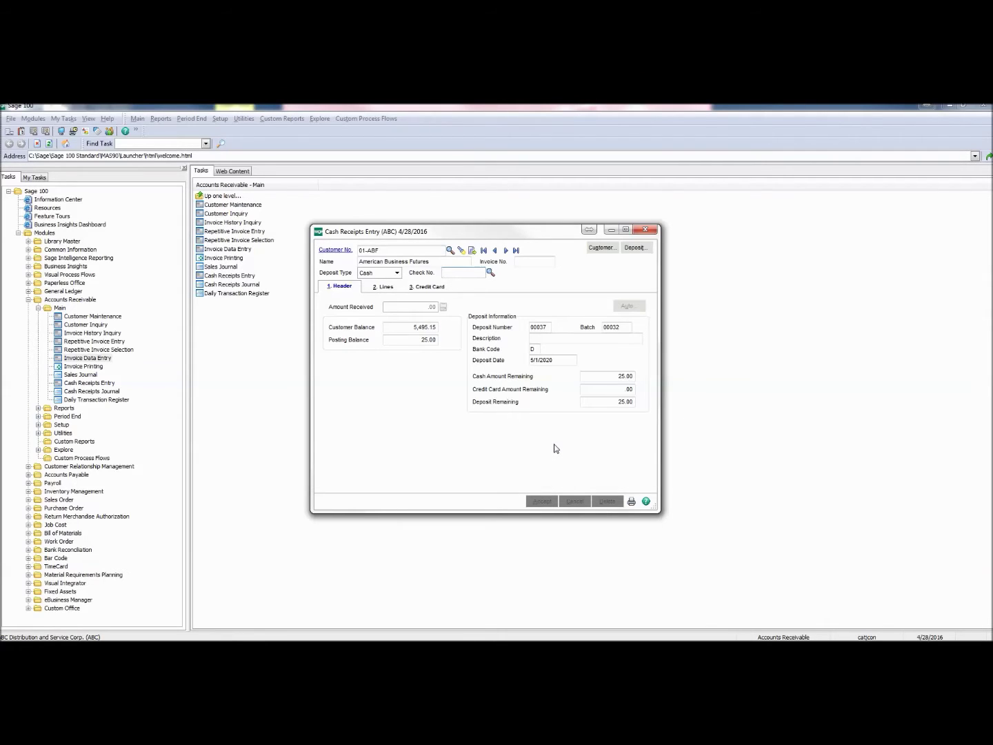
text(23569)
key(Tab)
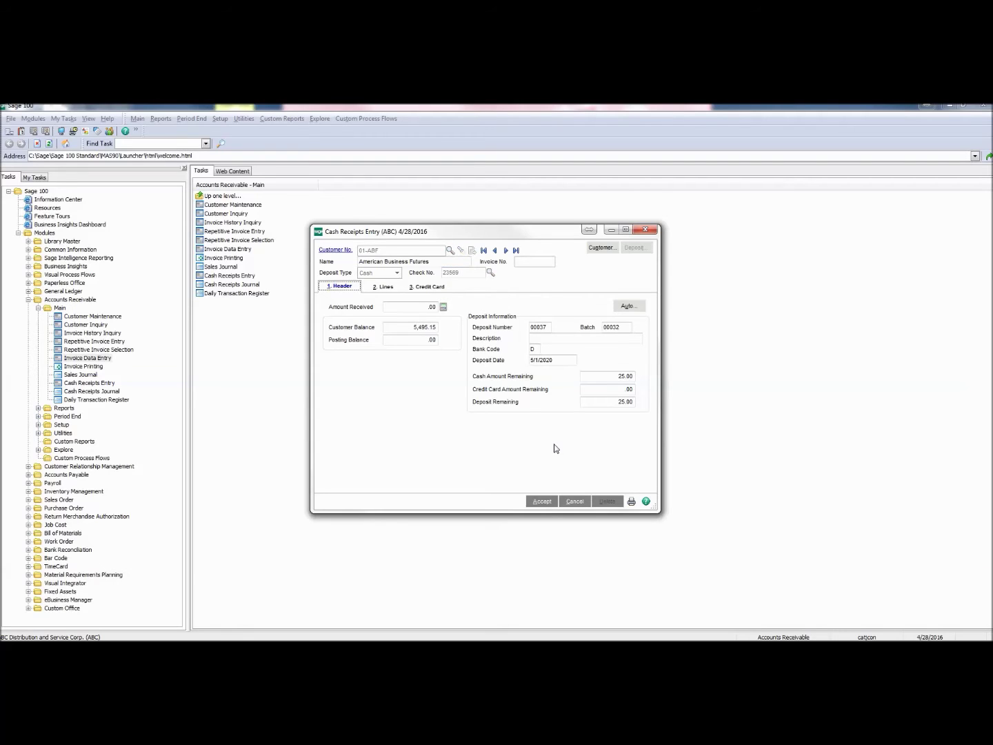
click(414, 305)
text(25)
key(Tab)
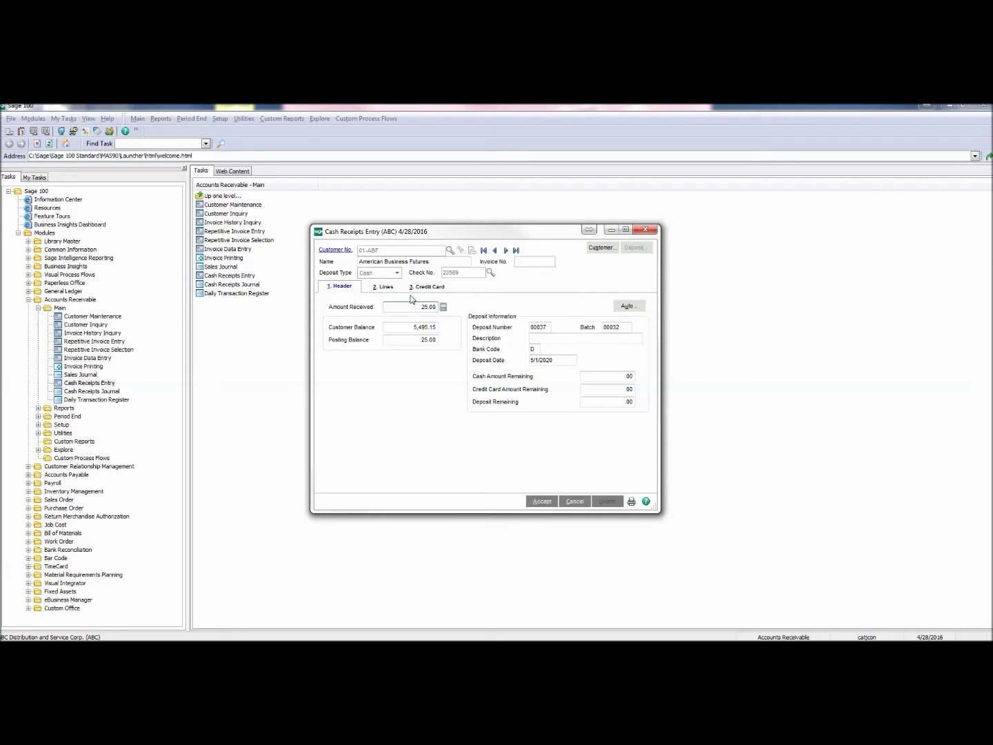
- On the Lines tab, select invoice 0100077-IN to receive the 25.00 and accept the receipt
click(385, 287)
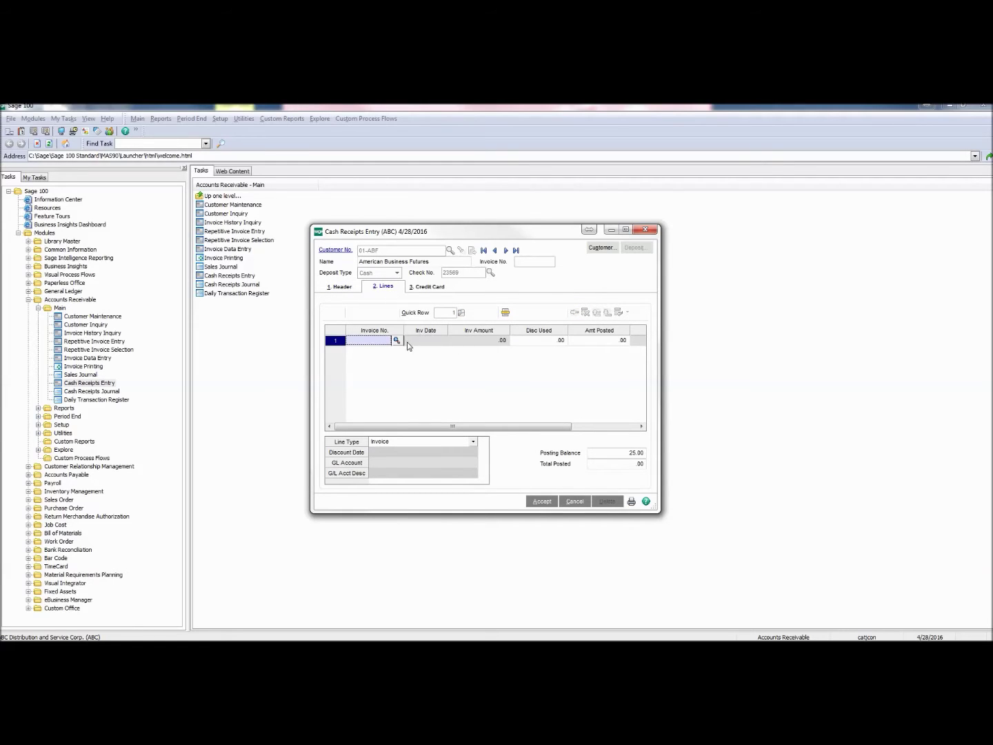
click(506, 313)
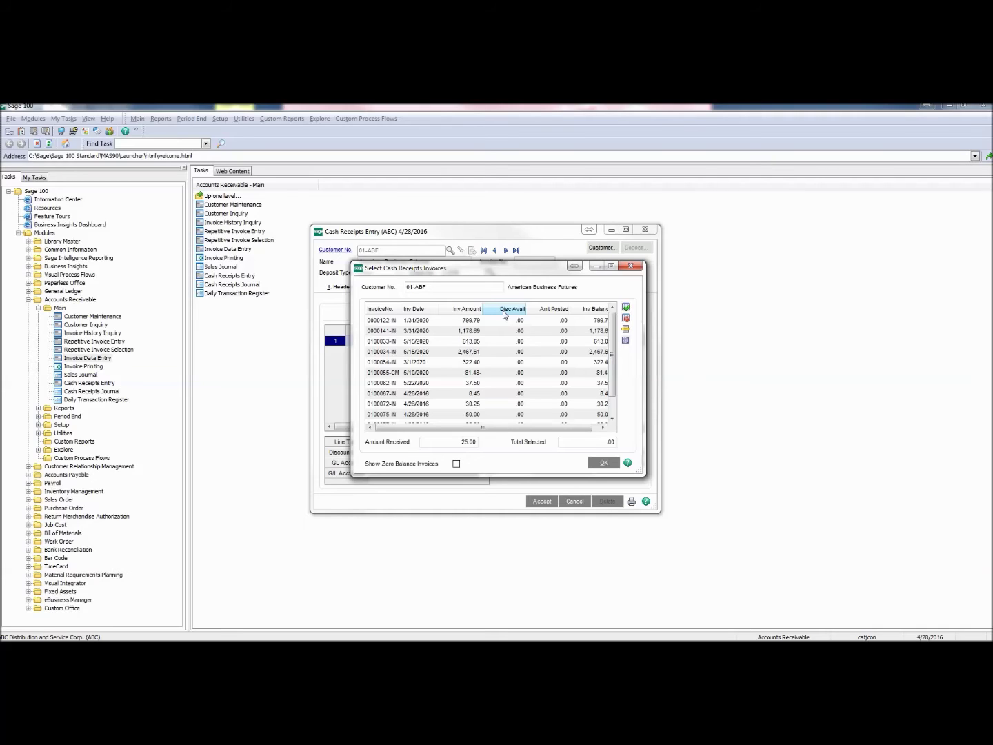
scroll(475, 346, down, 2)
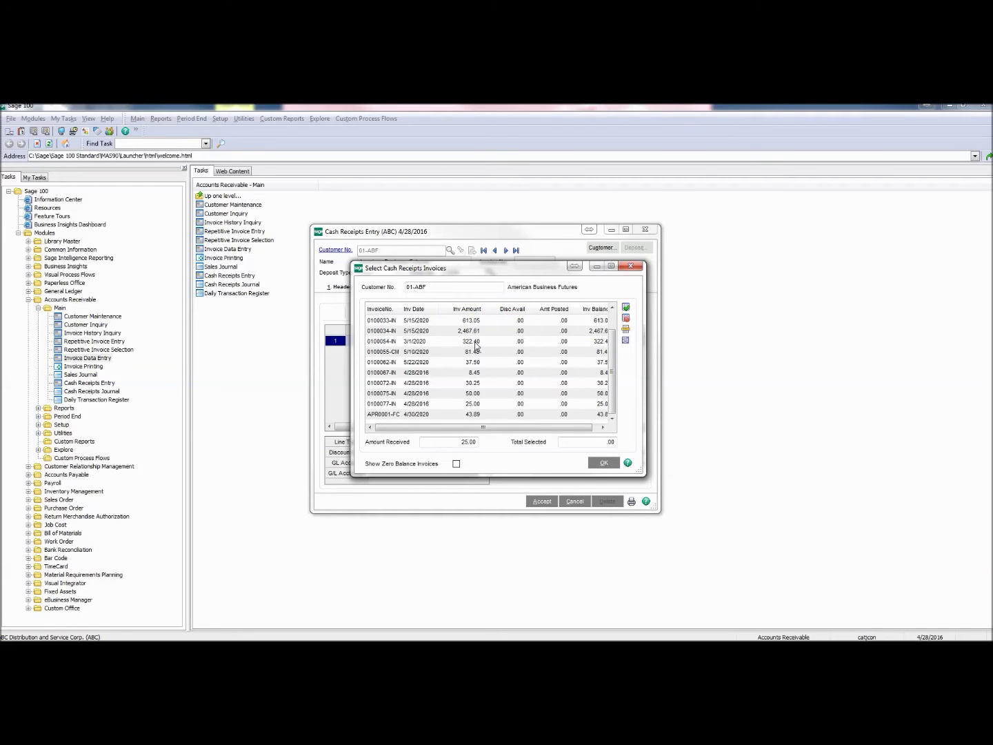
click(412, 404)
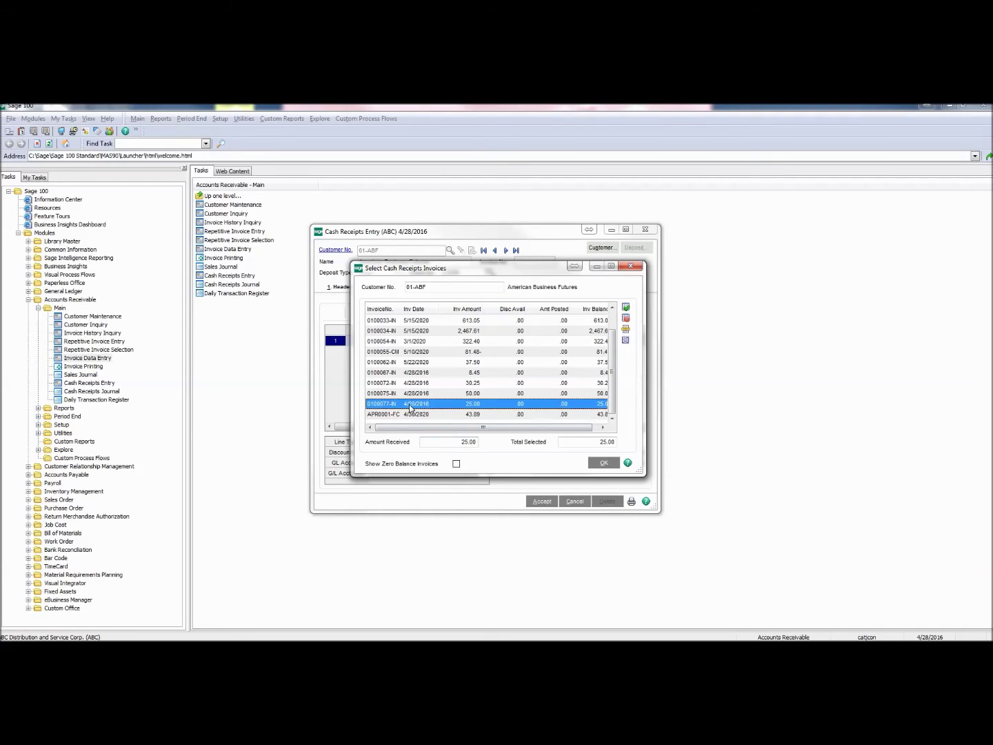
click(603, 463)
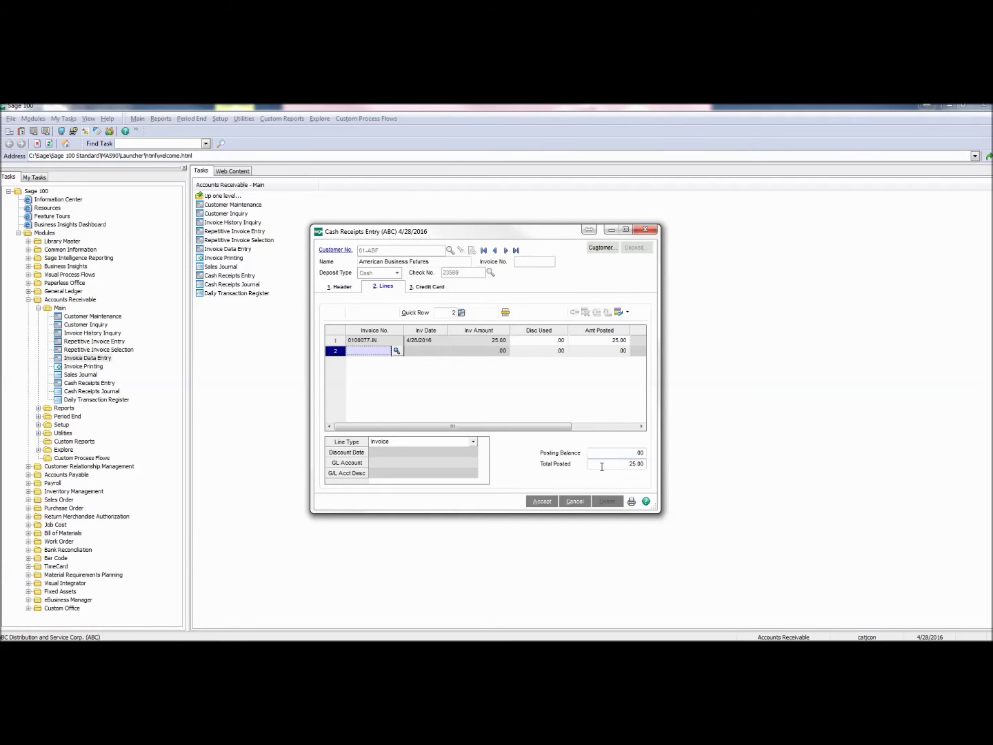
click(542, 501)
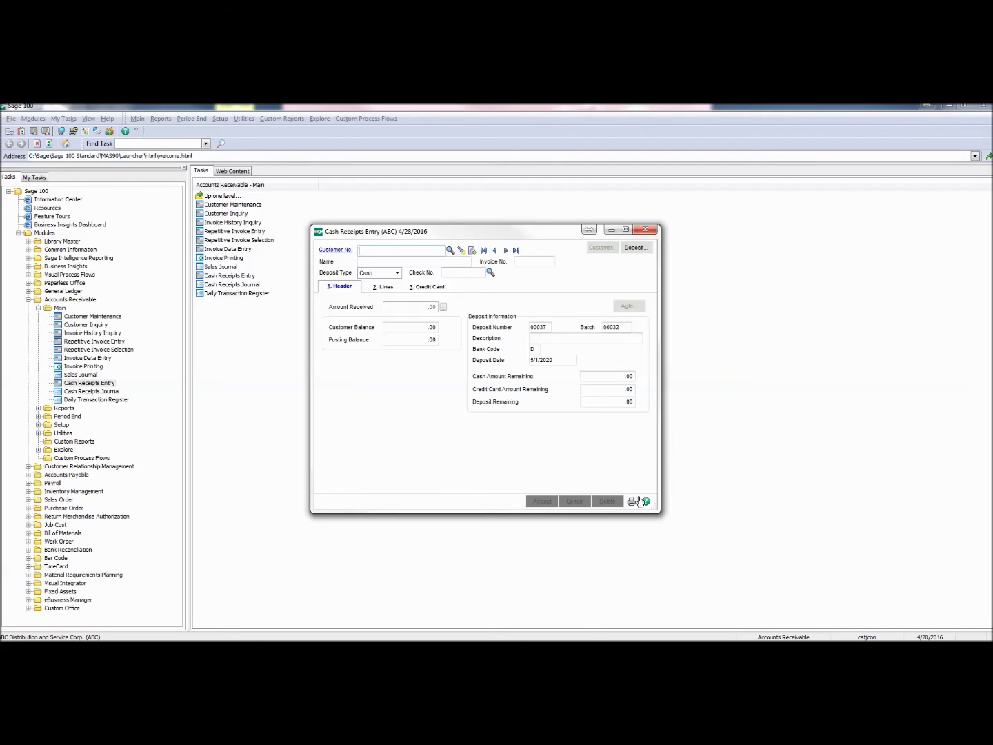
- Exit receipt entry, mark batch 00032 to print and preview the Cash Receipts Journal
key(Escape)
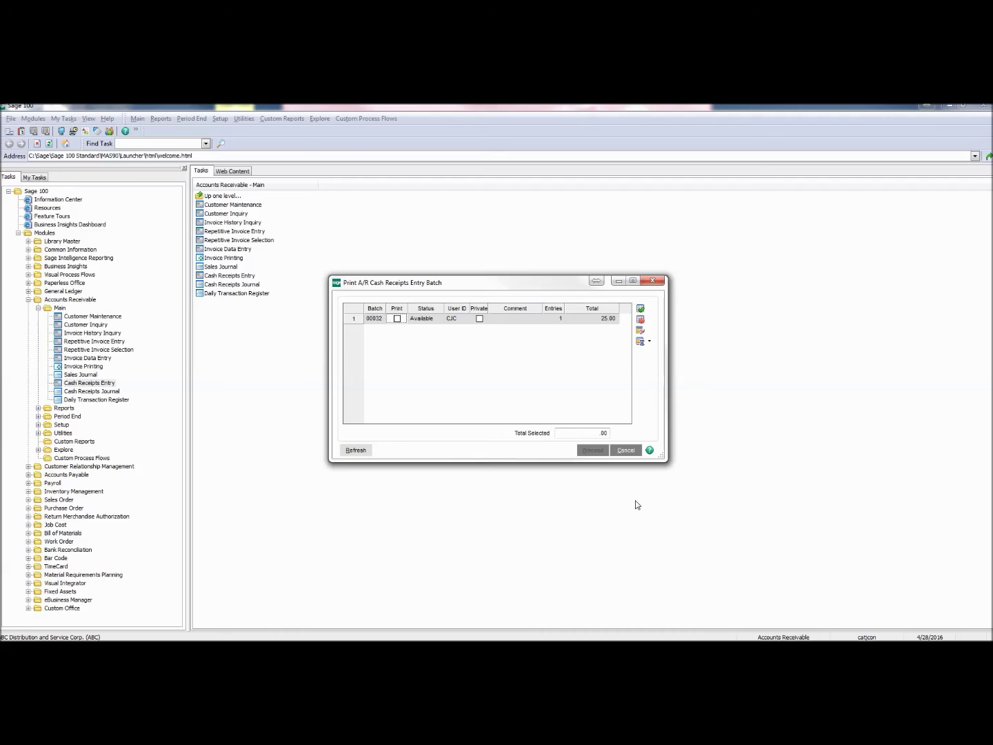
click(397, 319)
click(593, 449)
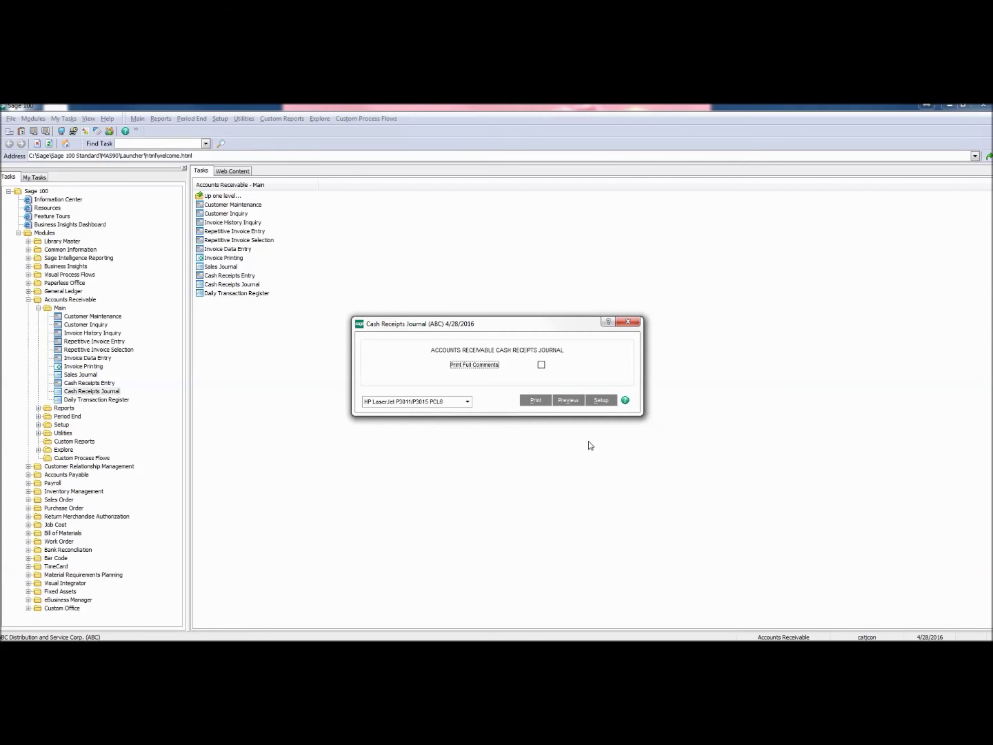
click(567, 402)
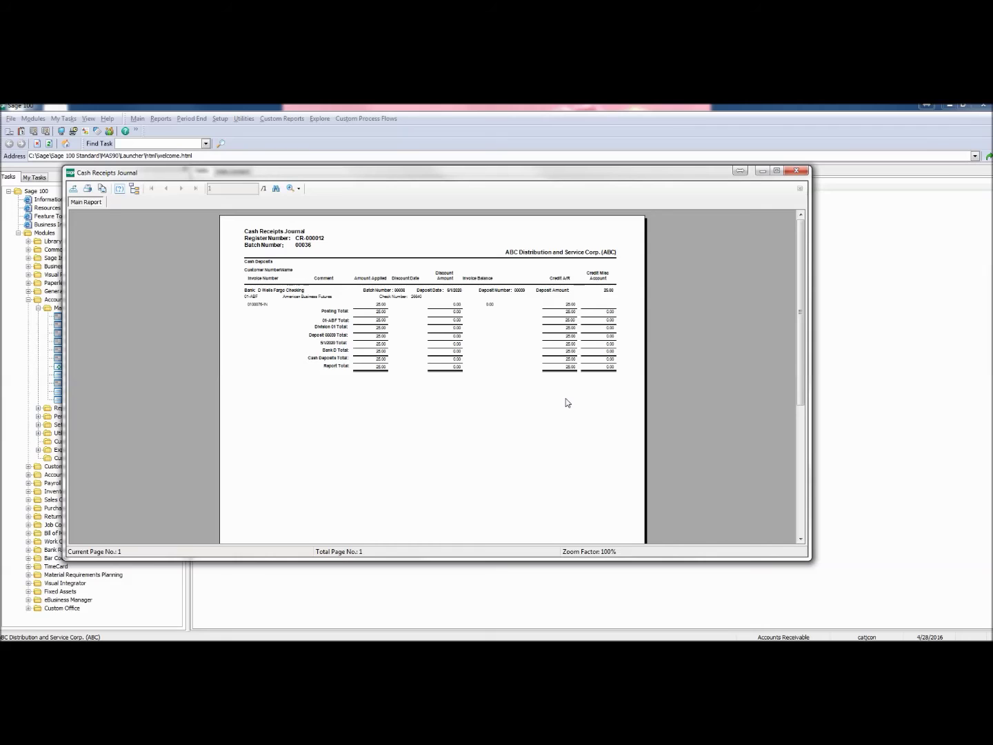
- Close the journal and Recap By Division previews, leading to the journal update prompt
click(796, 170)
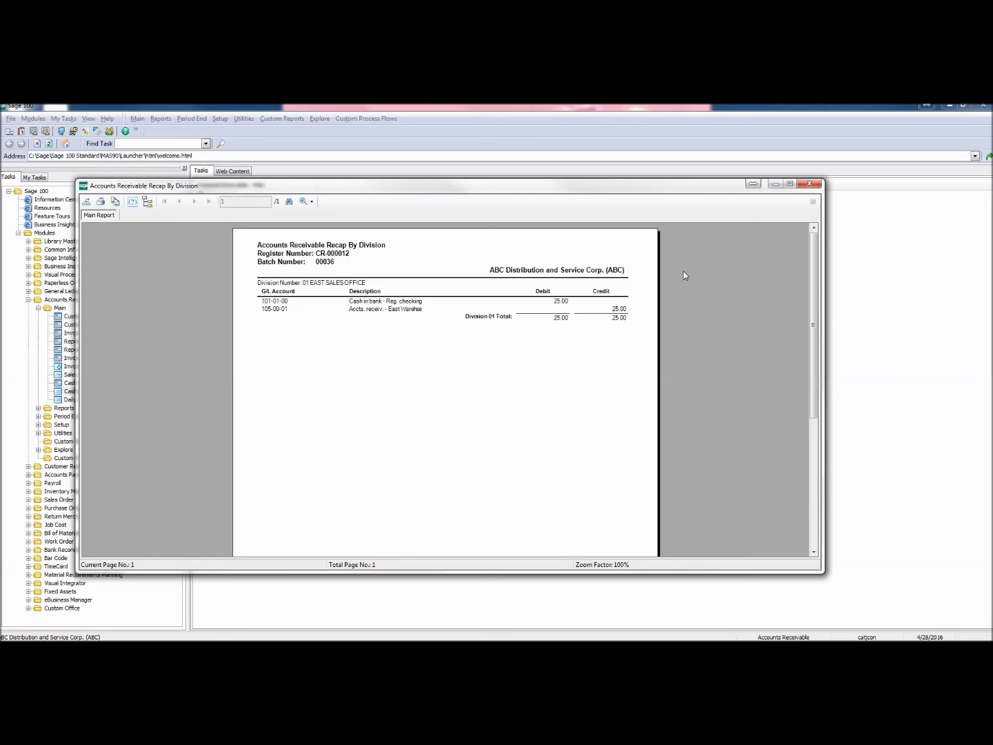
click(808, 180)
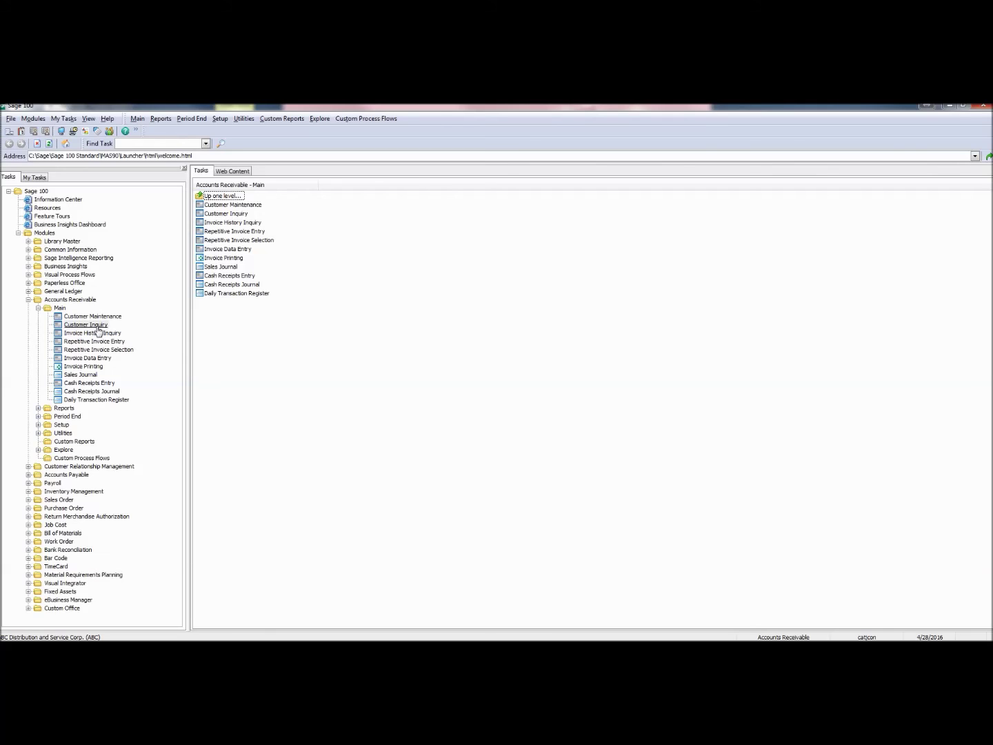
- In Customer Inquiry for 01-ABF, sort Invoices by number and view invoice 0100077's 25.00 check 23569 payment
click(98, 329)
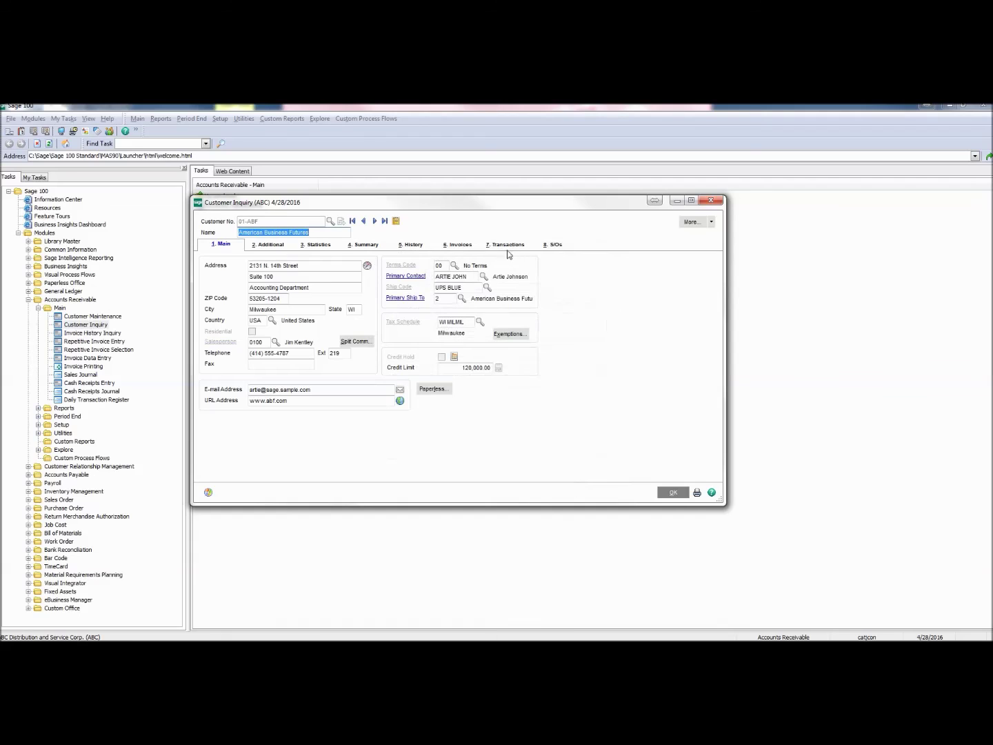
click(458, 244)
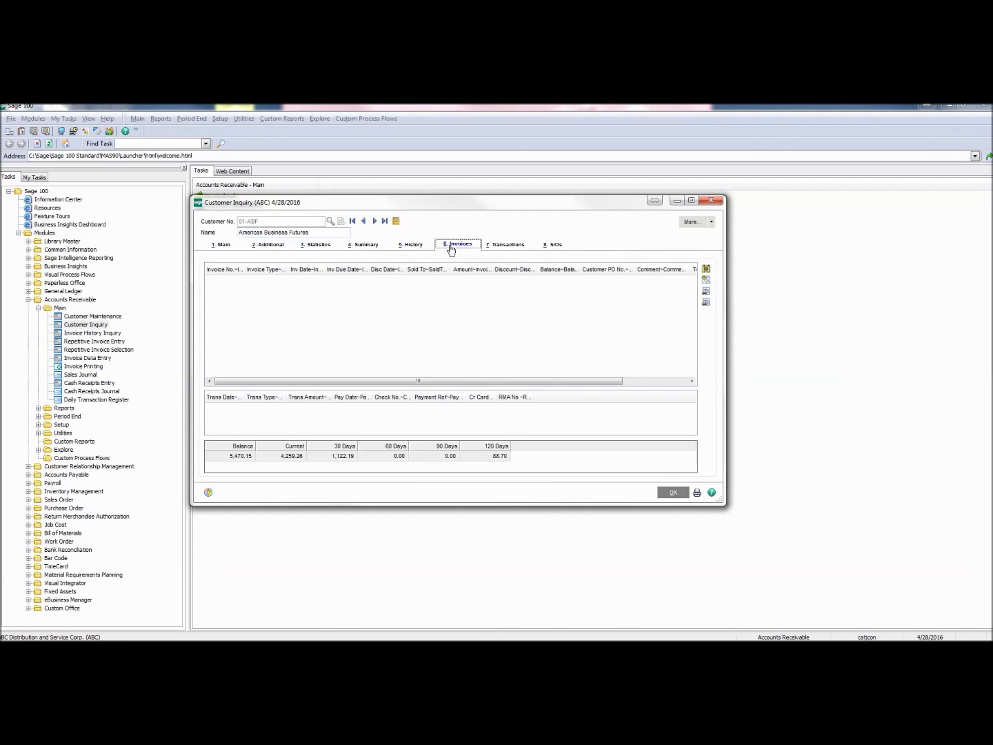
click(233, 271)
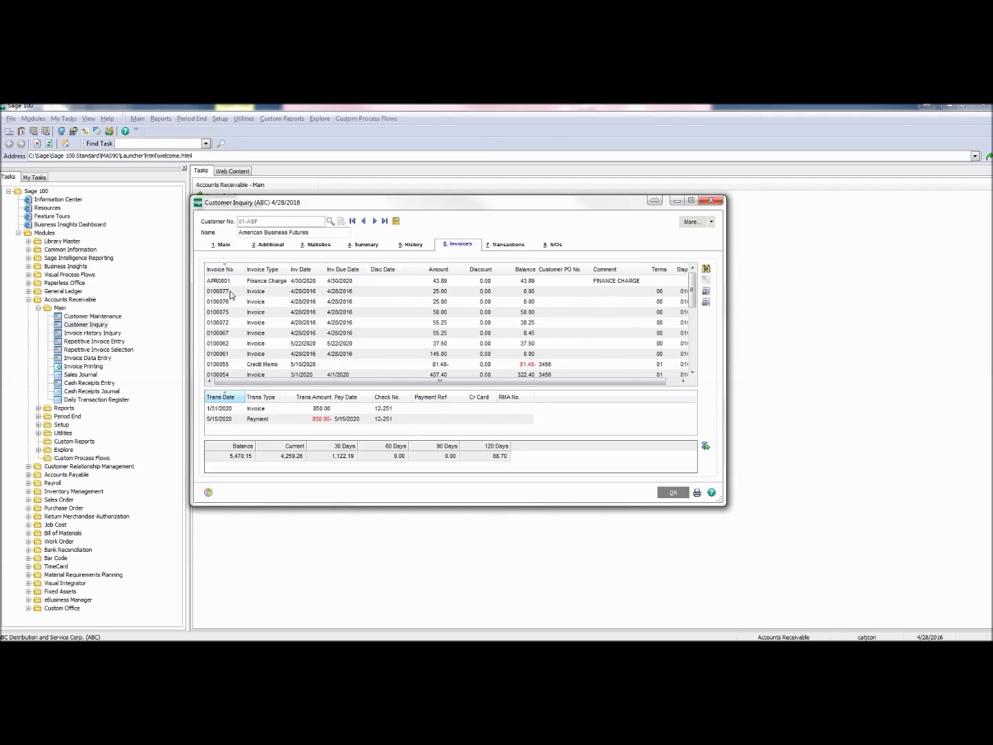
click(232, 291)
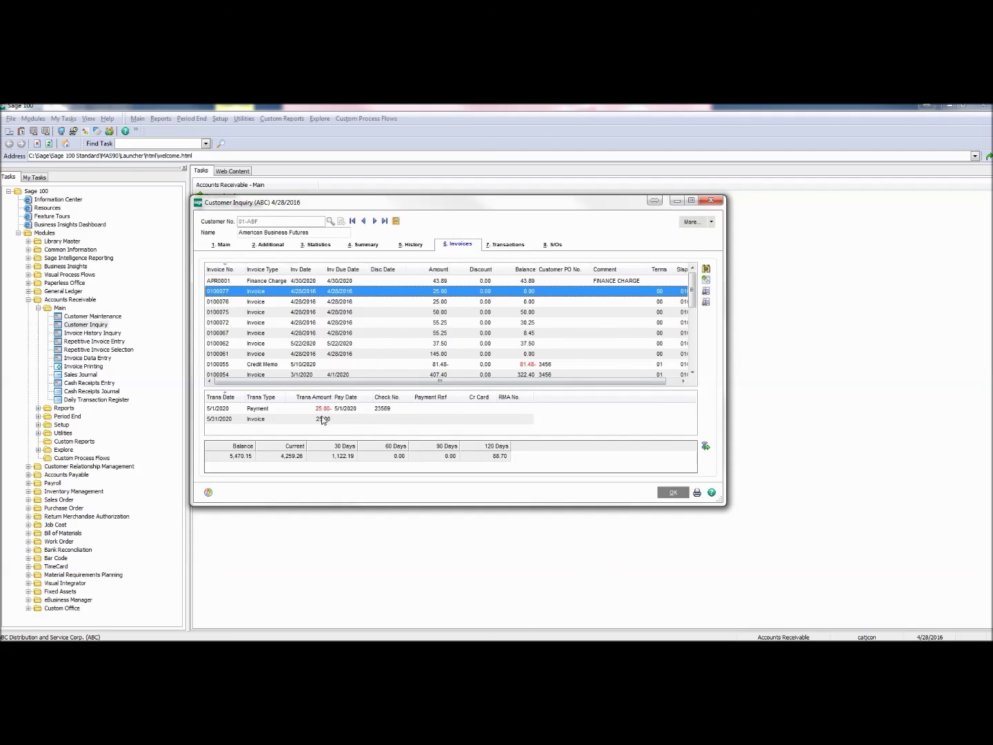
click(658, 497)
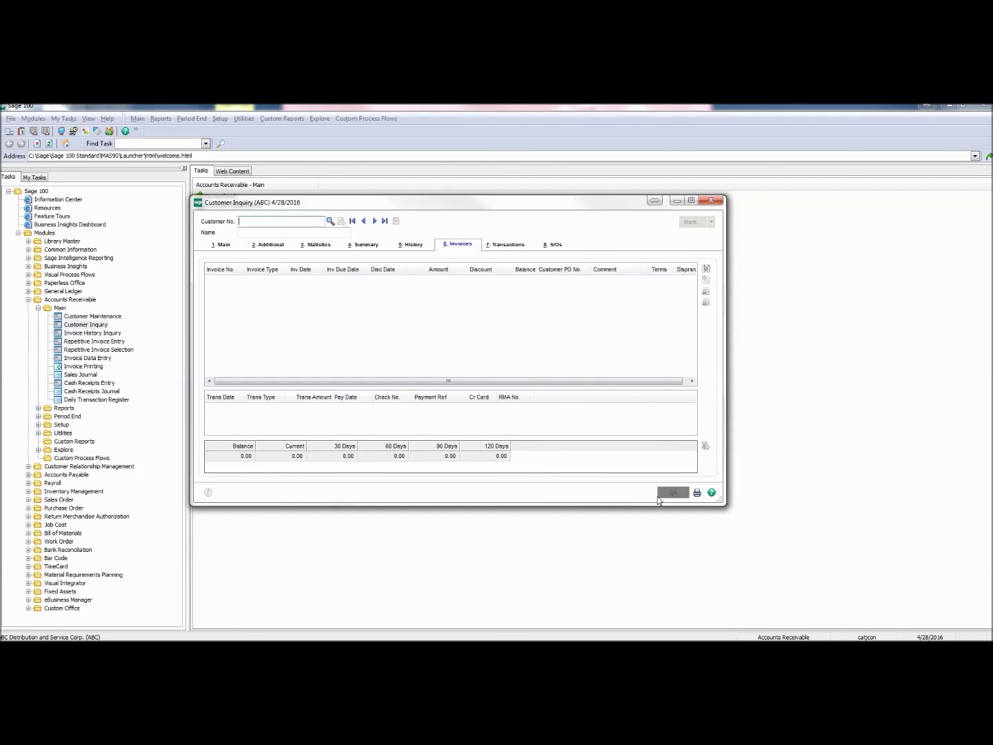